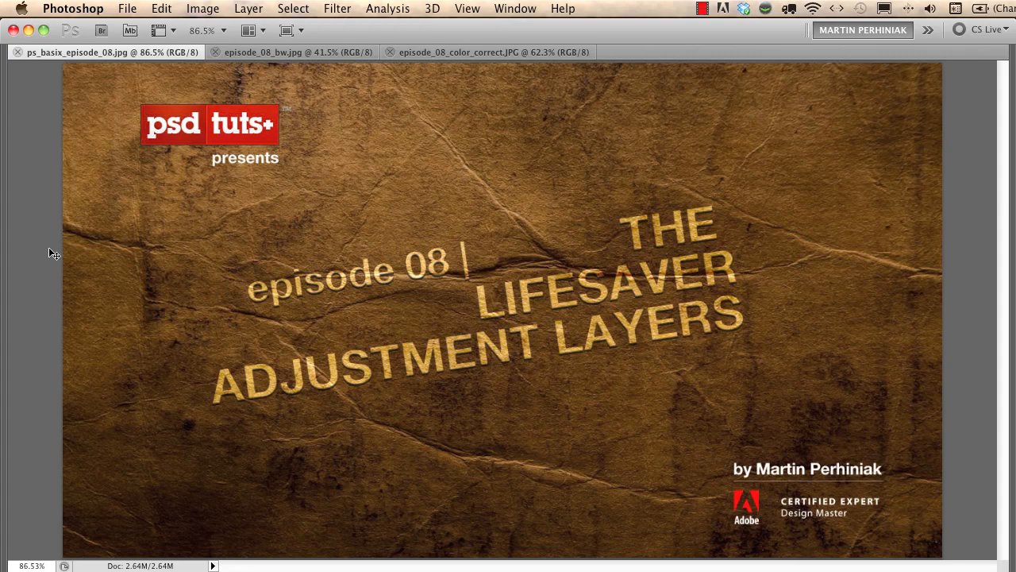
Close the ps_basix_episode_08.jpg title image and reveal the hidden workspace panels with the Adjustments options expanded.
{"action": "key", "text": "super+w"}
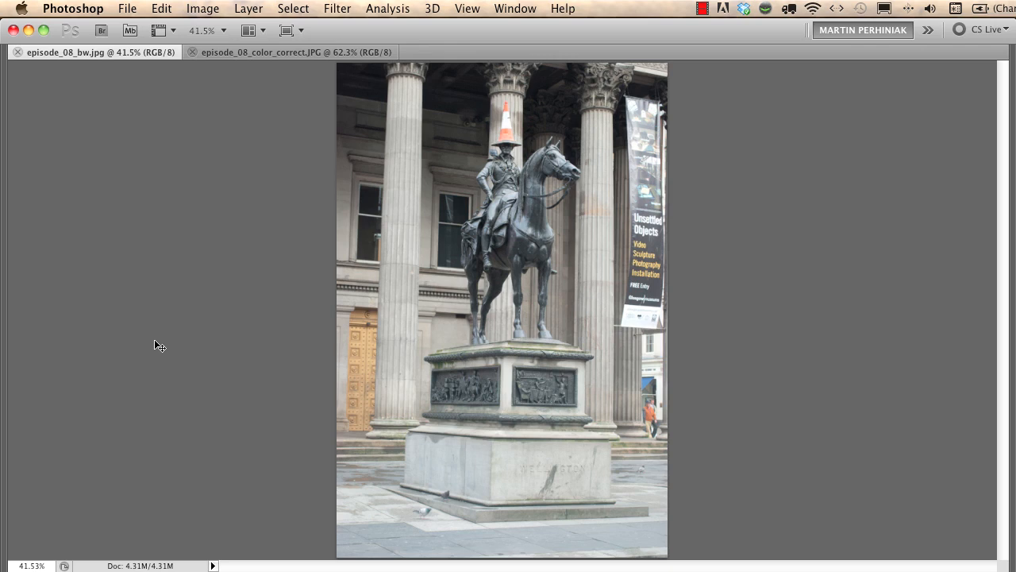
{"action": "key", "text": "Tab"}
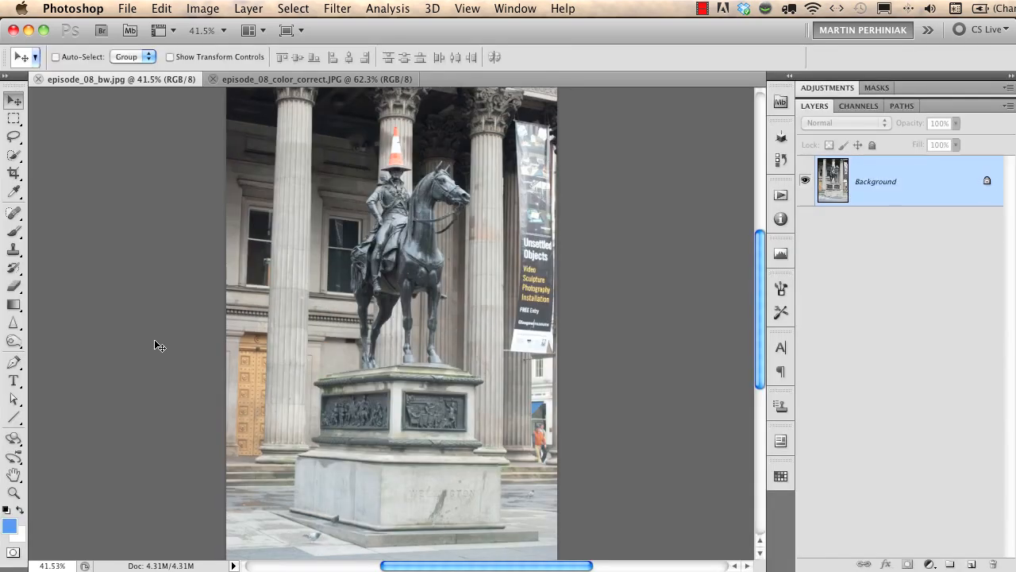
{"action": "left_click", "coordinate": [824, 88]}
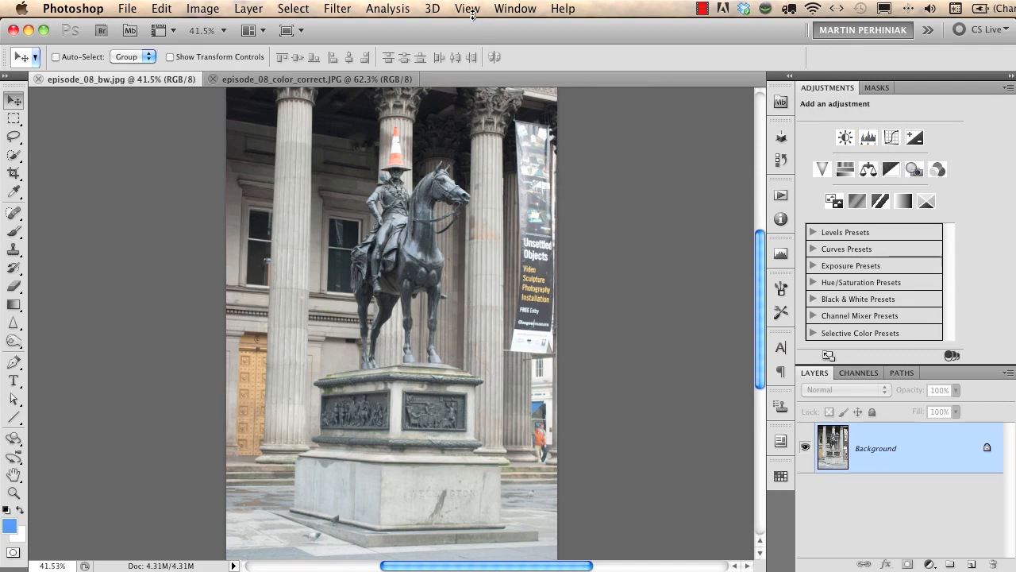
{"action": "left_click", "coordinate": [507, 9]}
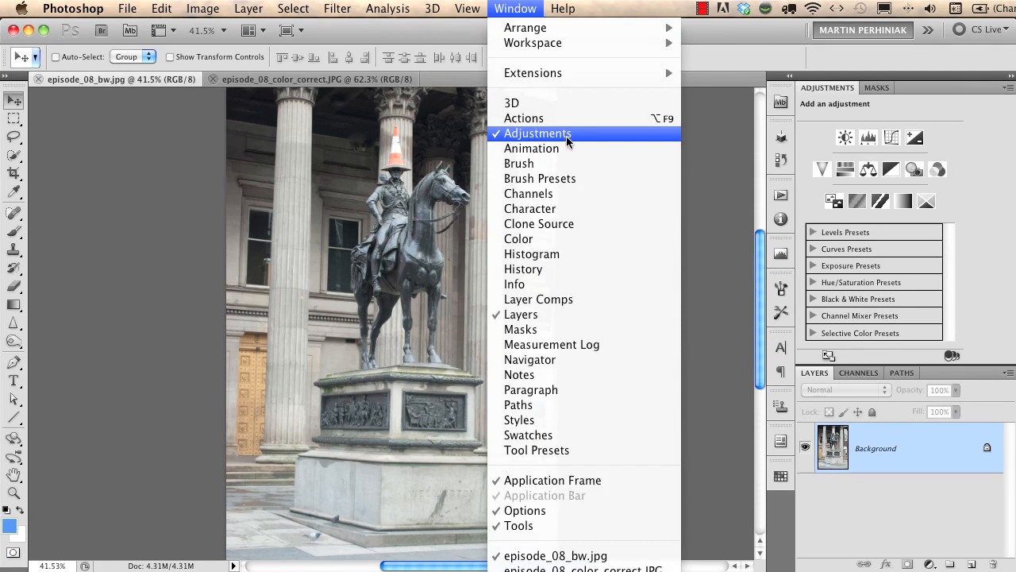
{"action": "left_click", "coordinate": [717, 58]}
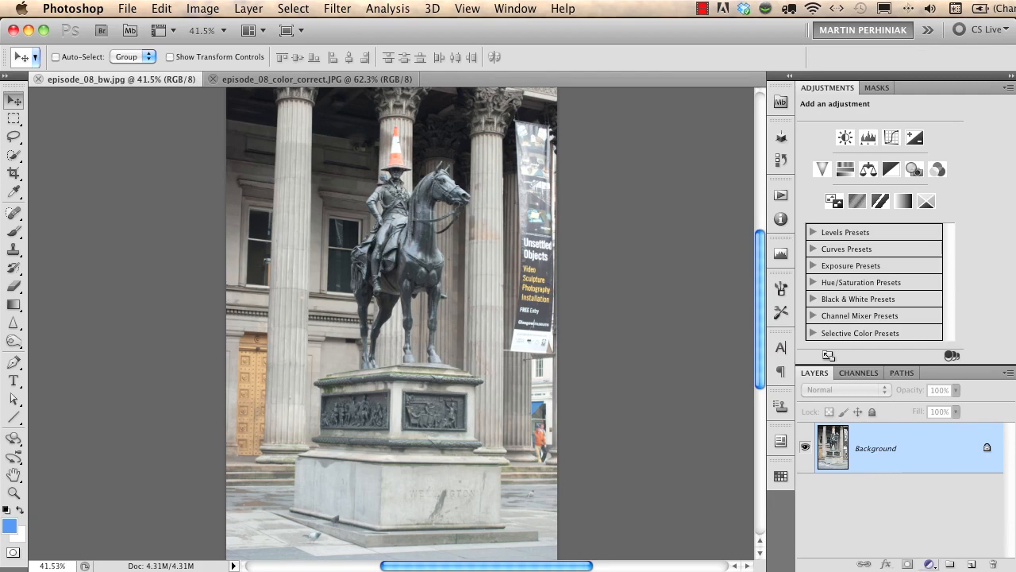
Add a Levels adjustment layer to the statue photo with black input at 17 and white input at 238.
{"action": "left_click", "coordinate": [930, 564]}
{"action": "left_click", "coordinate": [868, 145]}
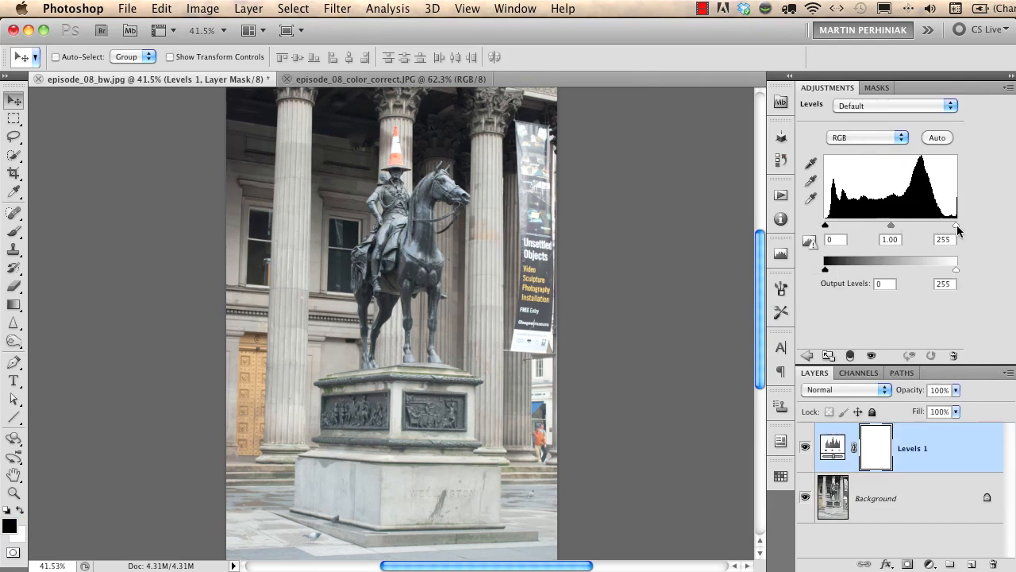
{"action": "left_click_drag", "start_coordinate": [957, 227], "coordinate": [948, 226]}
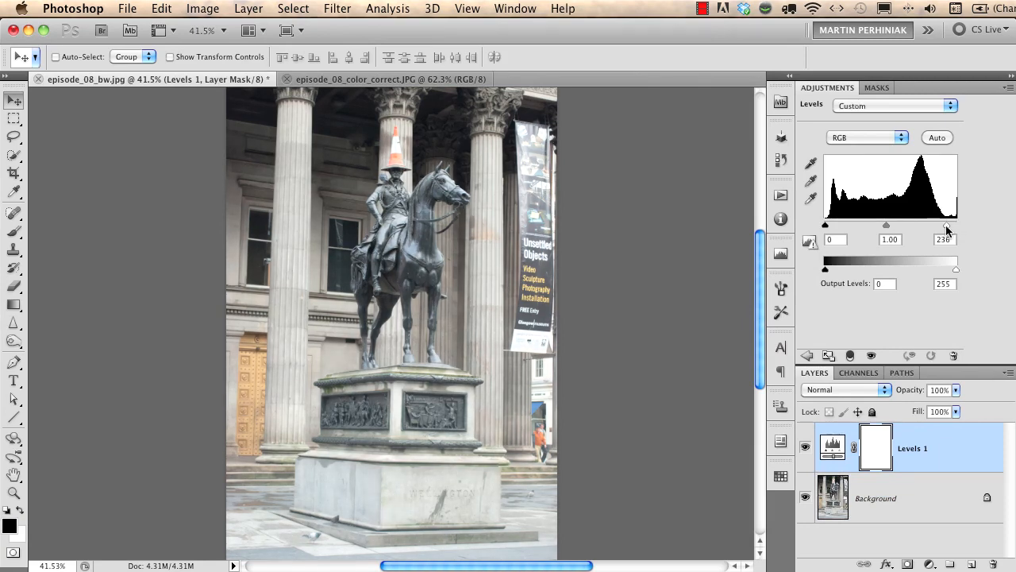
{"action": "left_click_drag", "start_coordinate": [825, 226], "coordinate": [834, 228]}
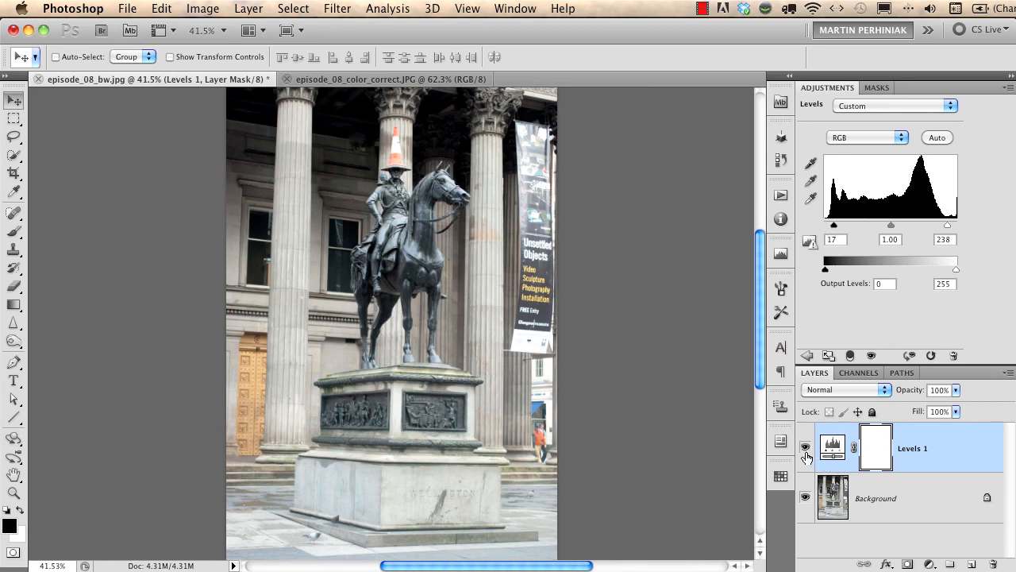
Compare the statue photo with the Levels 1 layer hidden and shown, both in full view and at 100% zoom.
{"action": "left_click", "coordinate": [805, 448]}
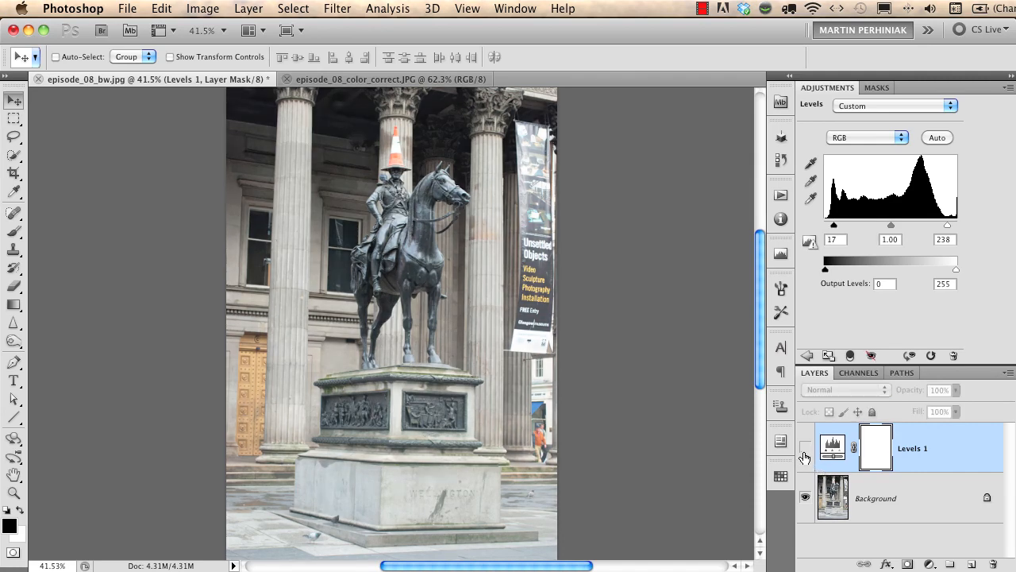
{"action": "left_click", "coordinate": [804, 451]}
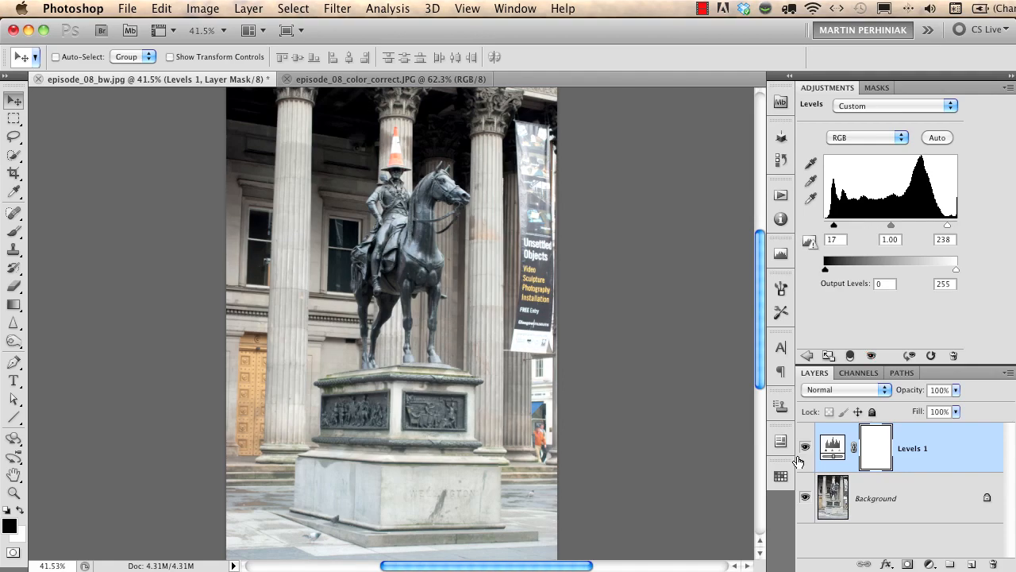
{"action": "key", "text": "super+1"}
{"action": "left_click_drag", "start_coordinate": [531, 404], "coordinate": [551, 354]}
{"action": "scroll", "coordinate": [551, 354], "scroll_direction": "up", "scroll_amount": 10}
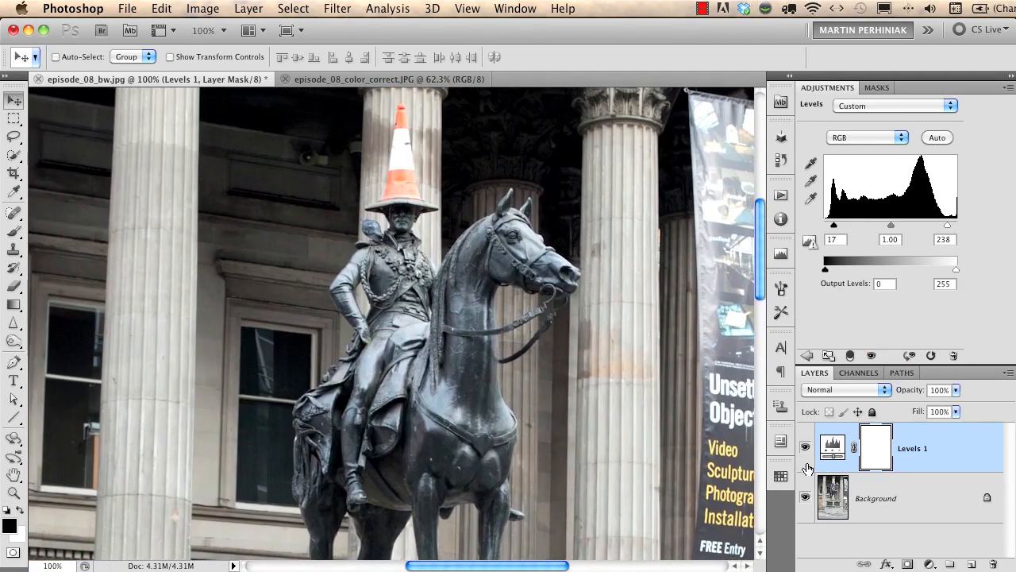
{"action": "left_click", "coordinate": [806, 448]}
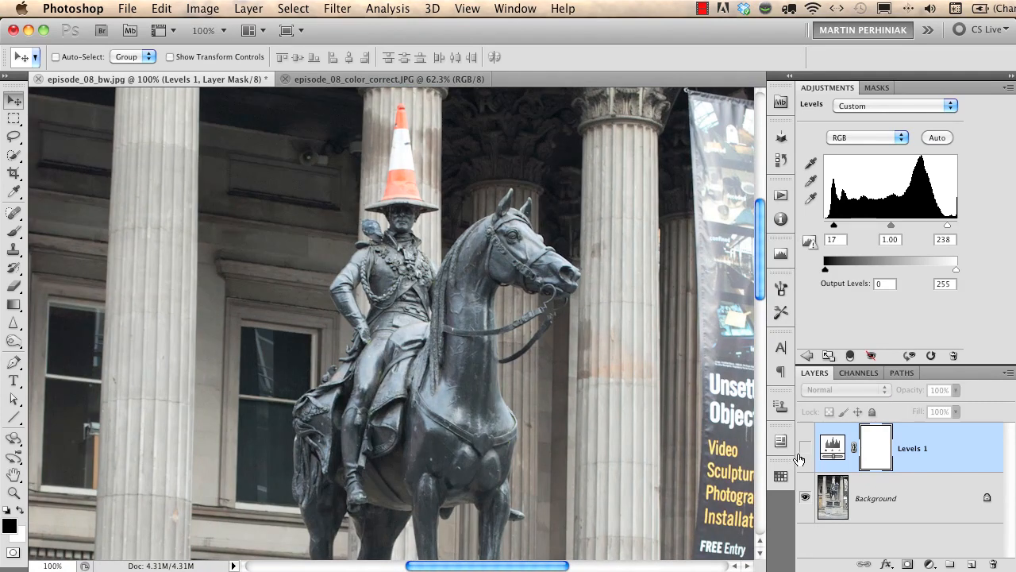
{"action": "left_click", "coordinate": [804, 450]}
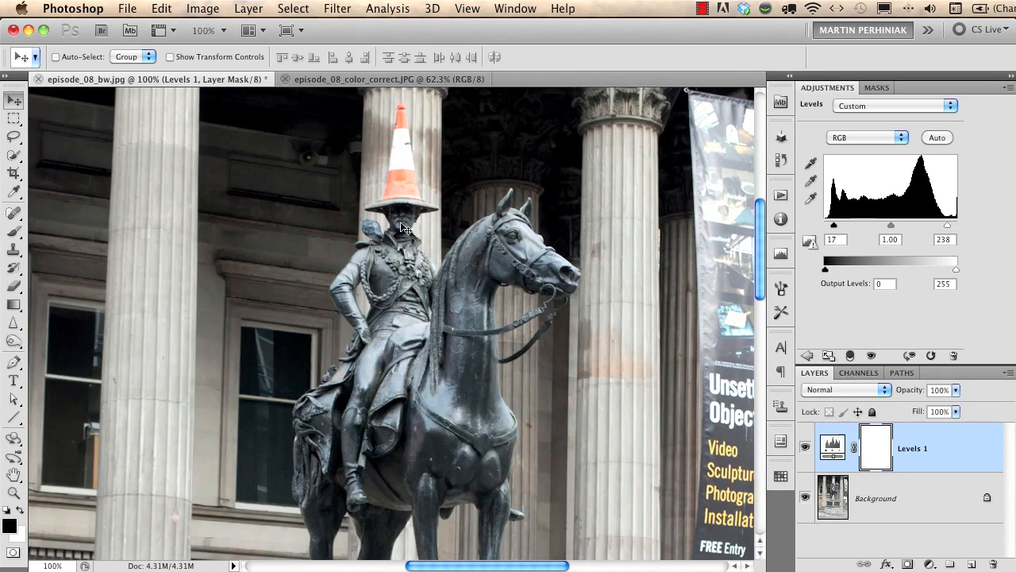
{"action": "left_click", "coordinate": [202, 8]}
{"action": "mouse_move", "coordinate": [228, 59]}
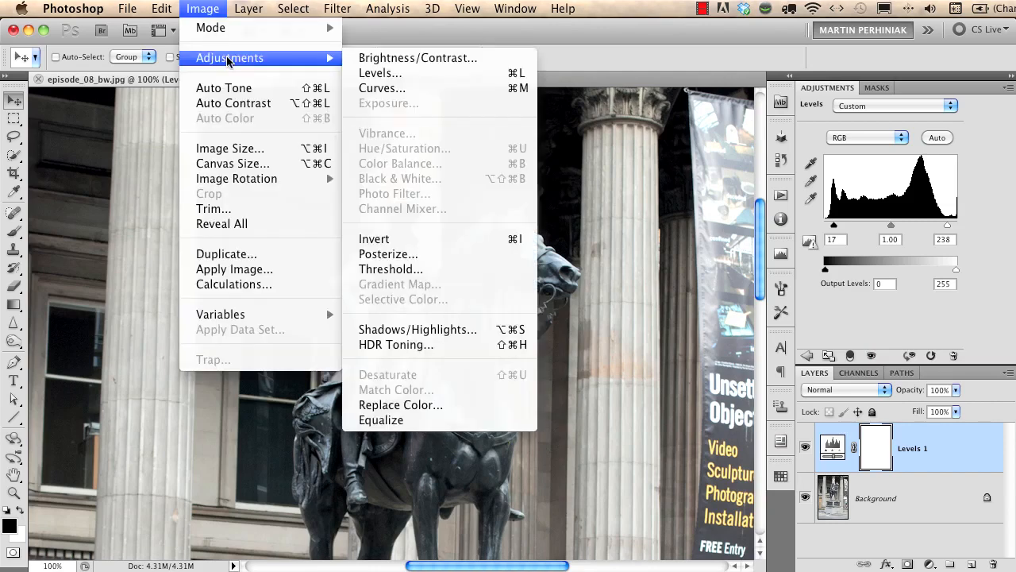
{"action": "left_click", "coordinate": [842, 284]}
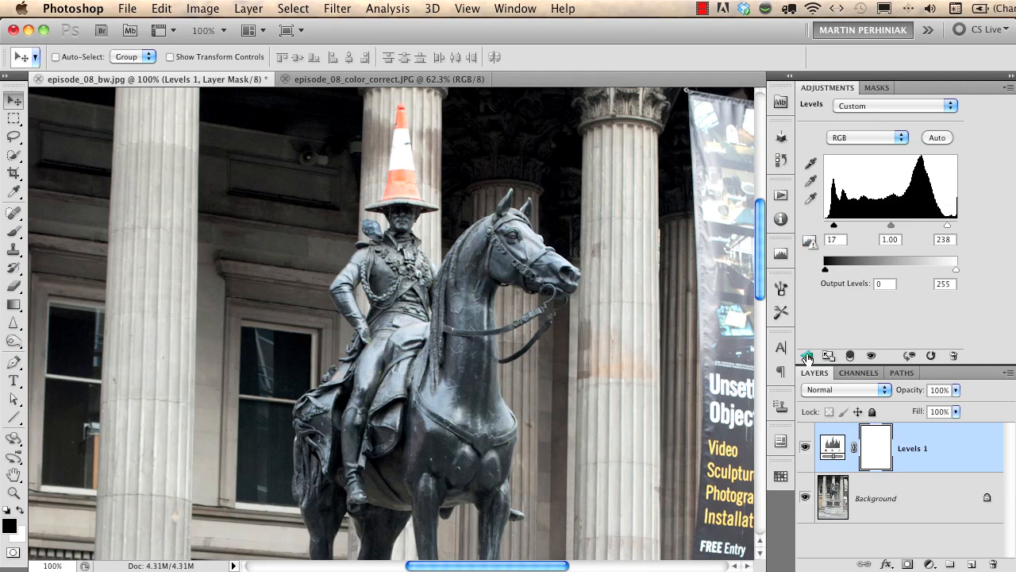
Add a Vibrance adjustment layer with vibrance at +100 and compare the statue photo with it hidden and shown.
{"action": "left_click", "coordinate": [807, 359]}
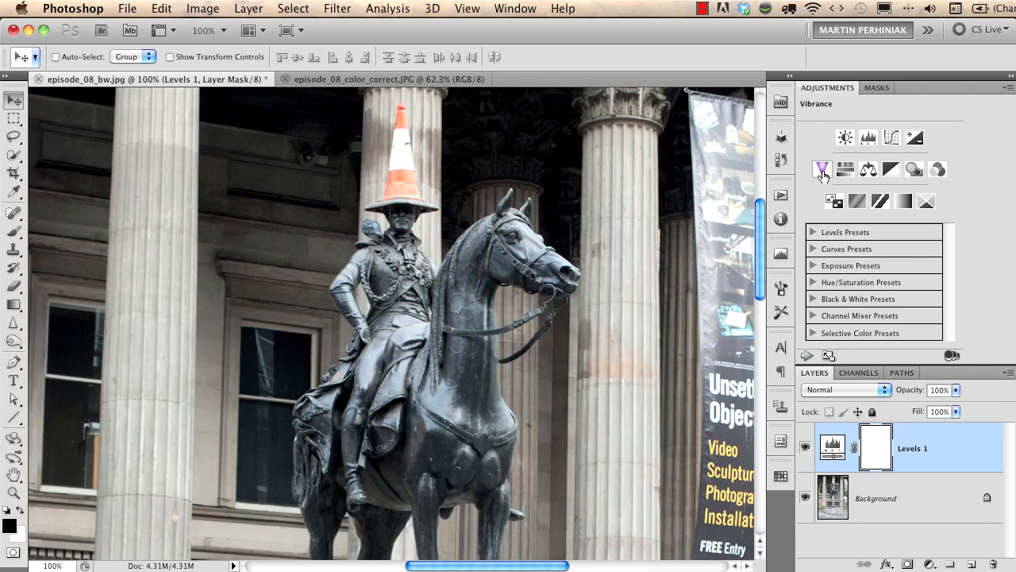
{"action": "left_click", "coordinate": [823, 172]}
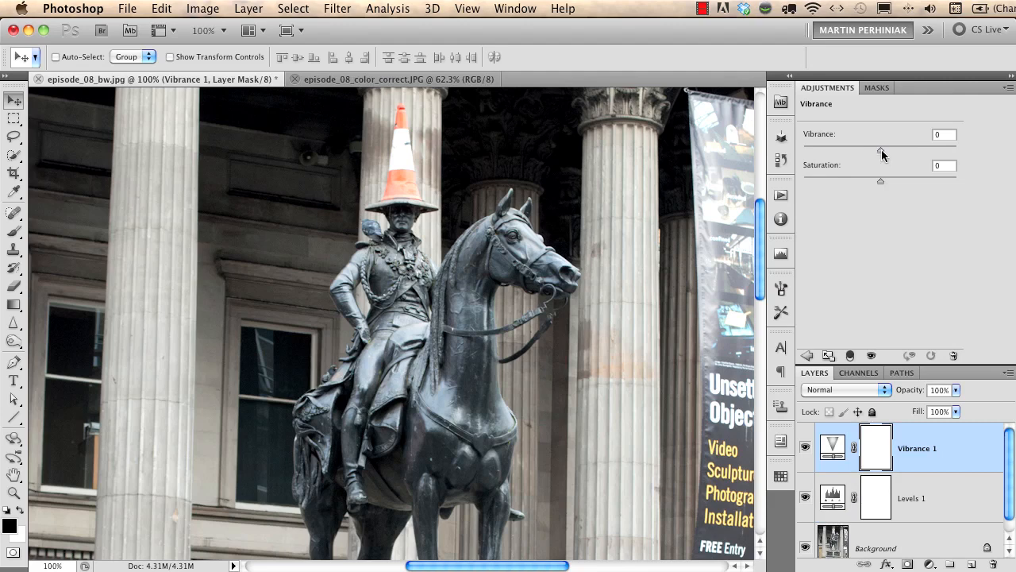
{"action": "left_click_drag", "start_coordinate": [921, 149], "coordinate": [932, 150]}
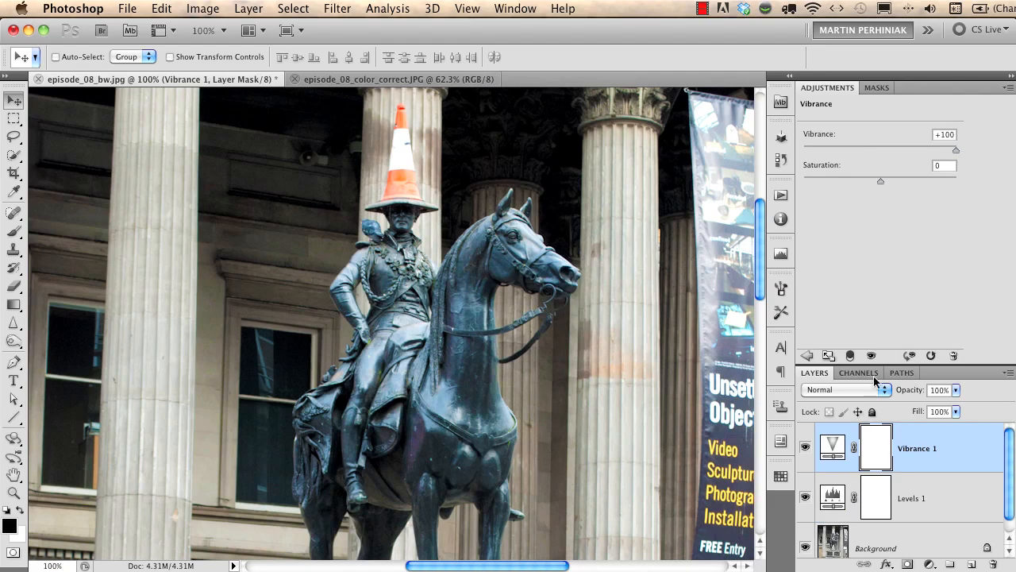
{"action": "left_click", "coordinate": [806, 451]}
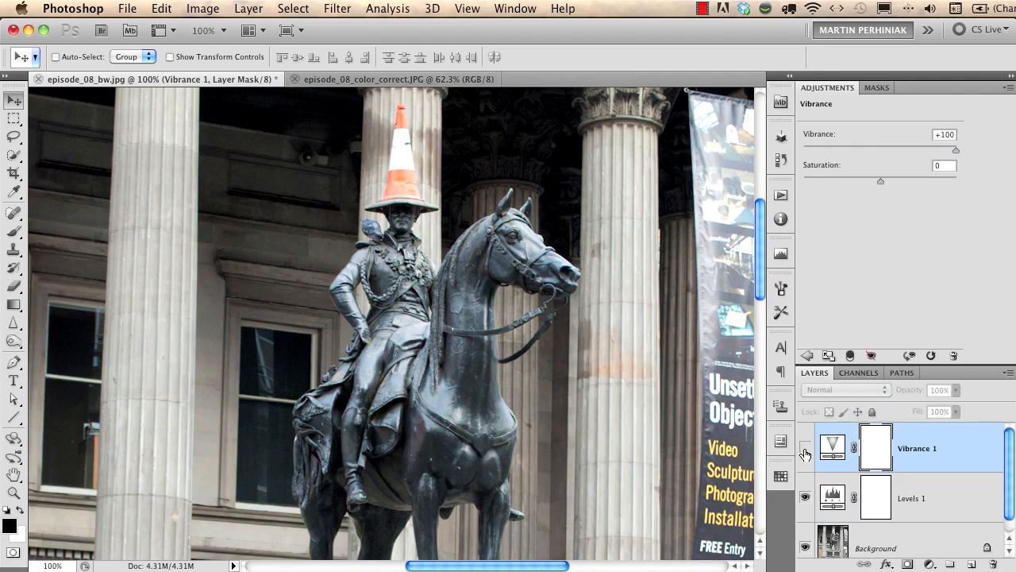
{"action": "left_click", "coordinate": [804, 451]}
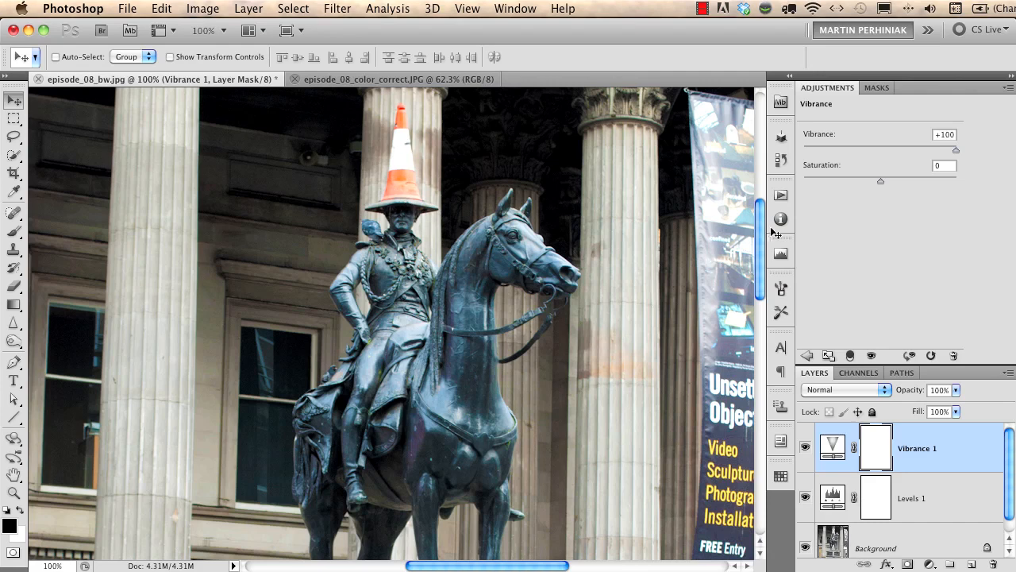
Add a default Black & White adjustment layer and paint black on its mask over the traffic cone to restore the cone's color.
{"action": "left_click", "coordinate": [807, 356]}
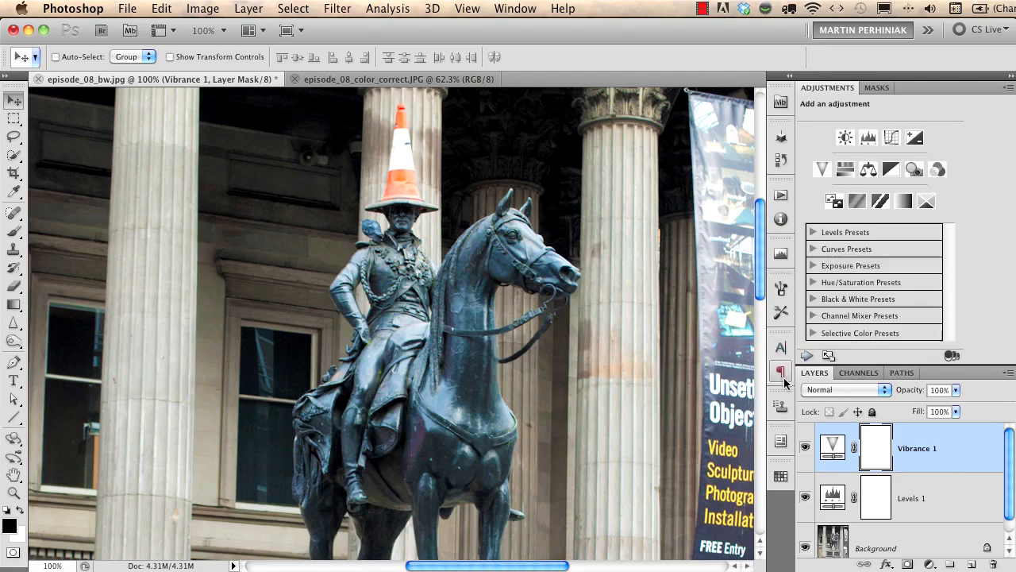
{"action": "left_click", "coordinate": [891, 170]}
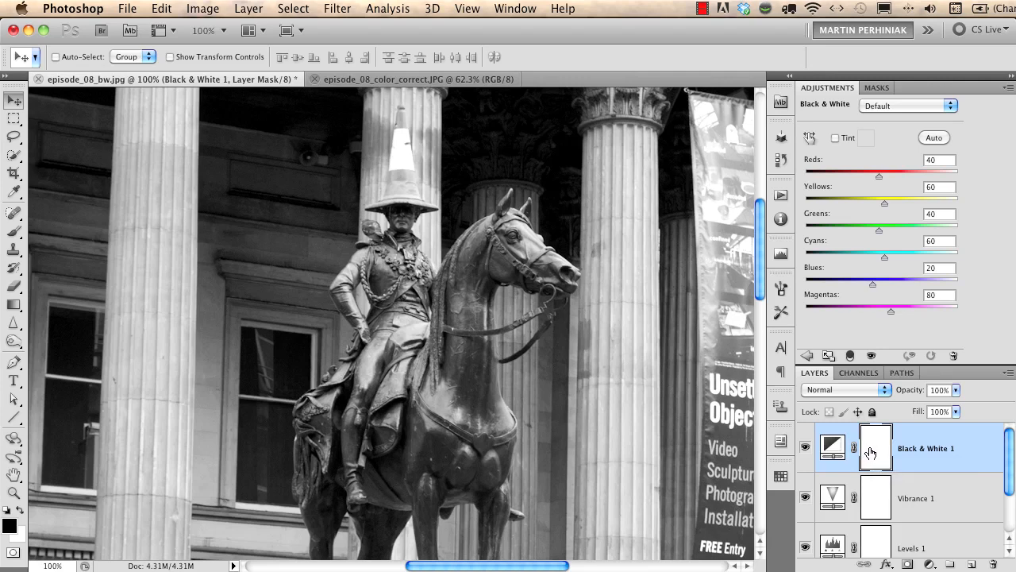
{"action": "double_click", "coordinate": [828, 89]}
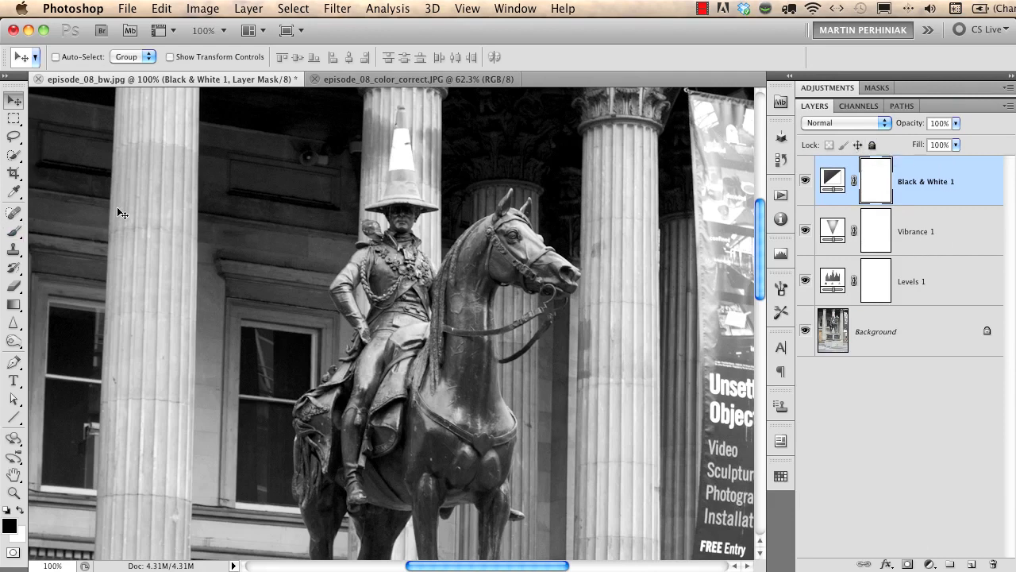
{"action": "left_click", "coordinate": [14, 231]}
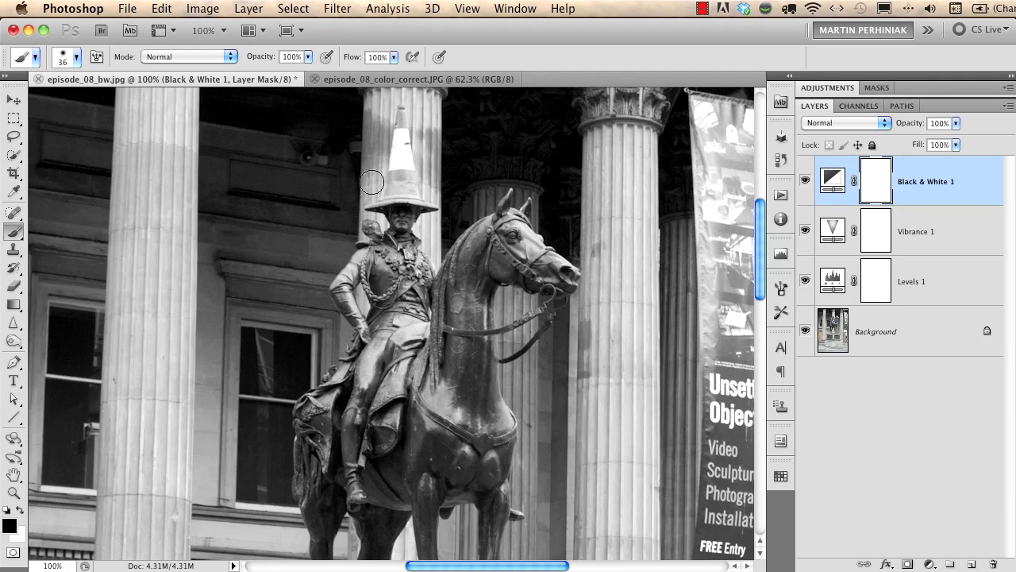
{"action": "mouse_move", "coordinate": [396, 184]}
{"action": "left_mouse_down"}
{"action": "mouse_move", "coordinate": [399, 166]}
{"action": "mouse_move", "coordinate": [408, 191]}
{"action": "mouse_move", "coordinate": [402, 112]}
{"action": "left_mouse_up"}
Compare the statue photo with the Black & White 1 layer hidden and shown, and against the original Background alone.
{"action": "left_click", "coordinate": [805, 181]}
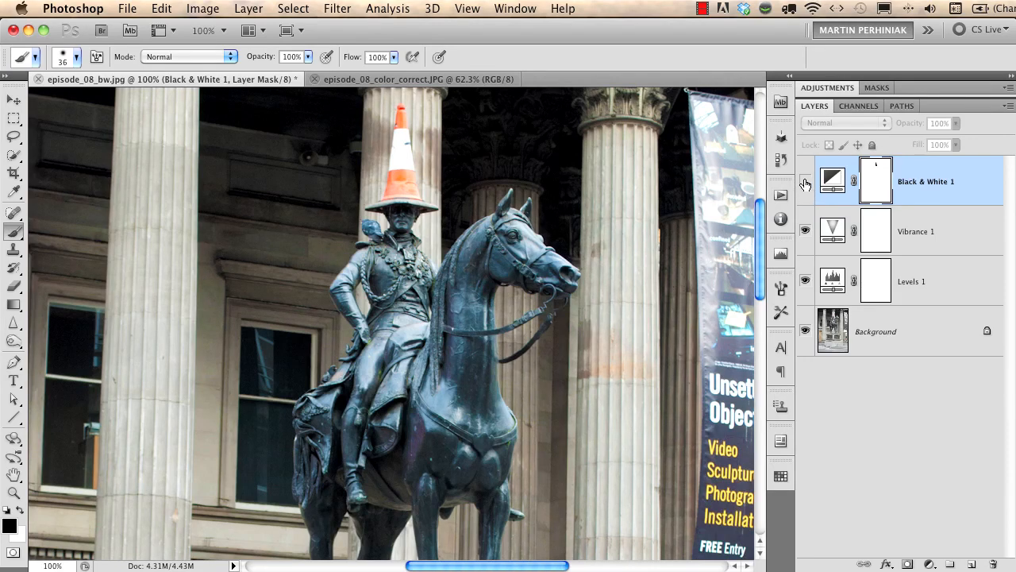
{"action": "left_click", "coordinate": [805, 182]}
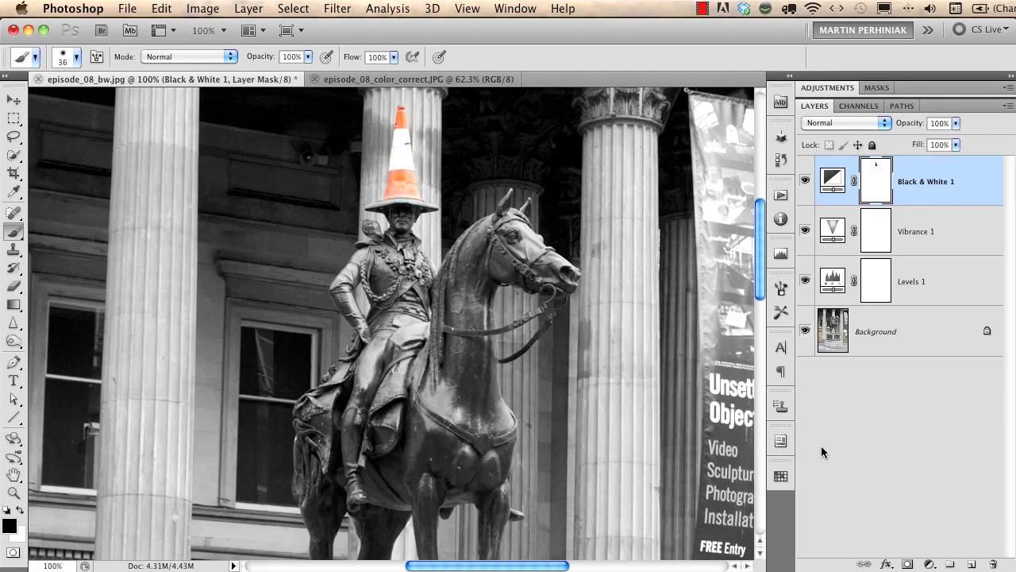
{"action": "left_click", "coordinate": [805, 334], "text": "alt"}
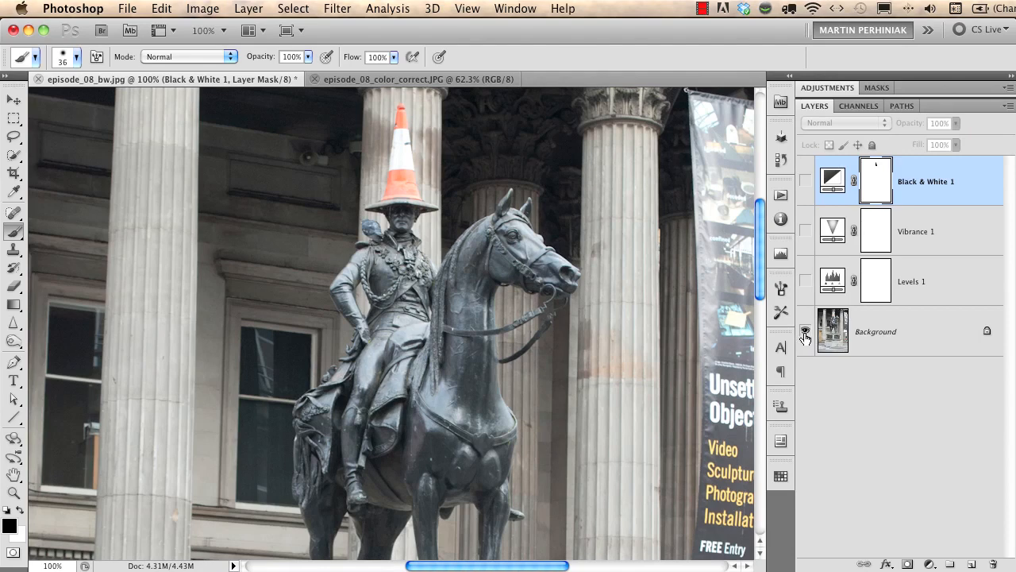
{"action": "left_click", "coordinate": [804, 334], "text": "alt"}
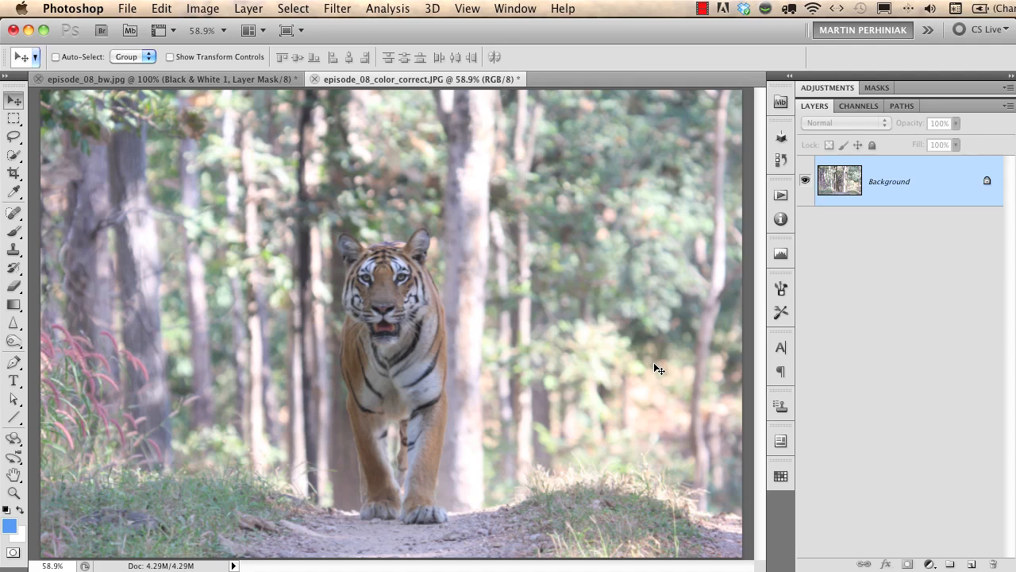
Crop the tiger photo tighter from its left edge, placing the tiger on the right-hand third and trimming a strip off the bottom.
{"action": "key", "text": "c"}
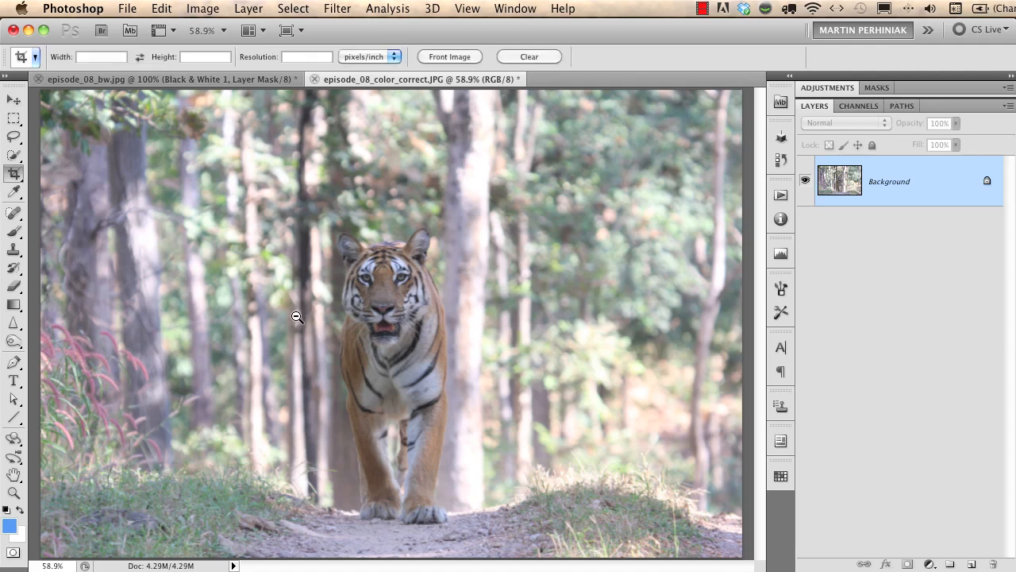
{"action": "left_click_drag", "start_coordinate": [399, 314], "coordinate": [388, 299]}
{"action": "left_click_drag", "start_coordinate": [694, 131], "coordinate": [46, 519]}
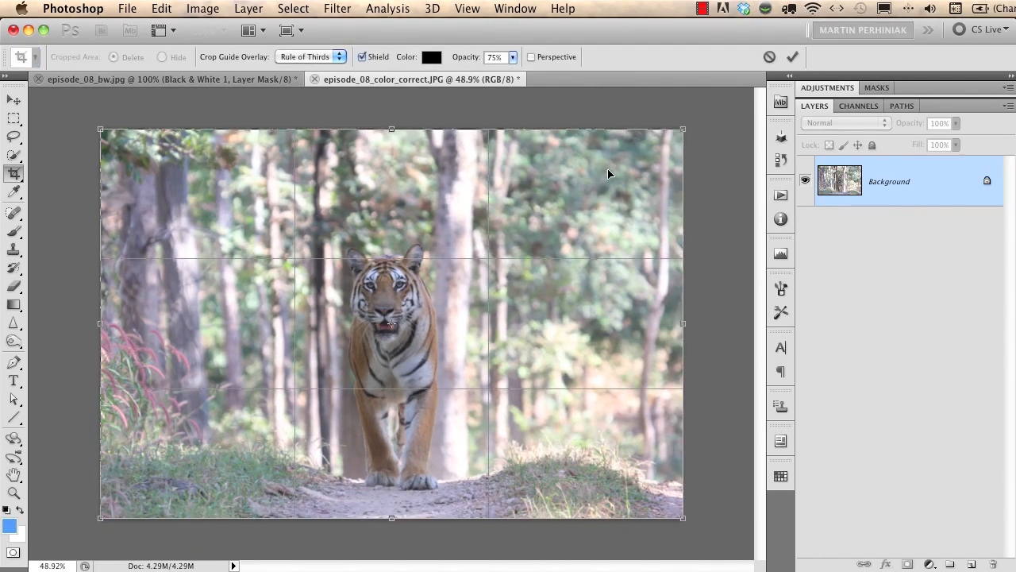
{"action": "left_click_drag", "start_coordinate": [685, 125], "coordinate": [497, 196]}
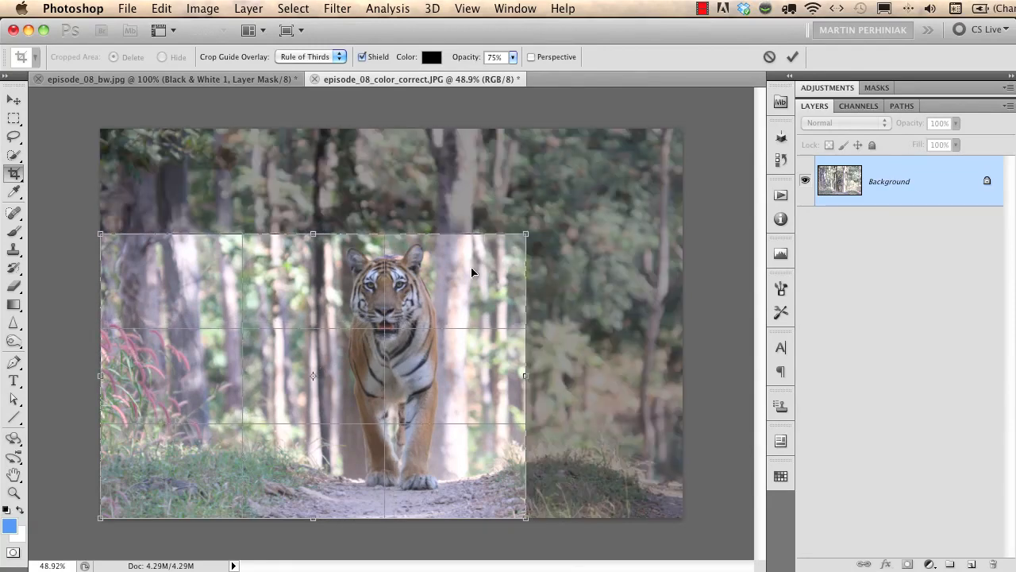
{"action": "key", "text": "shift+Up"}
{"action": "key", "text": "shift+Up"}
{"action": "key", "text": "shift+Up"}
{"action": "key", "text": "shift+Up"}
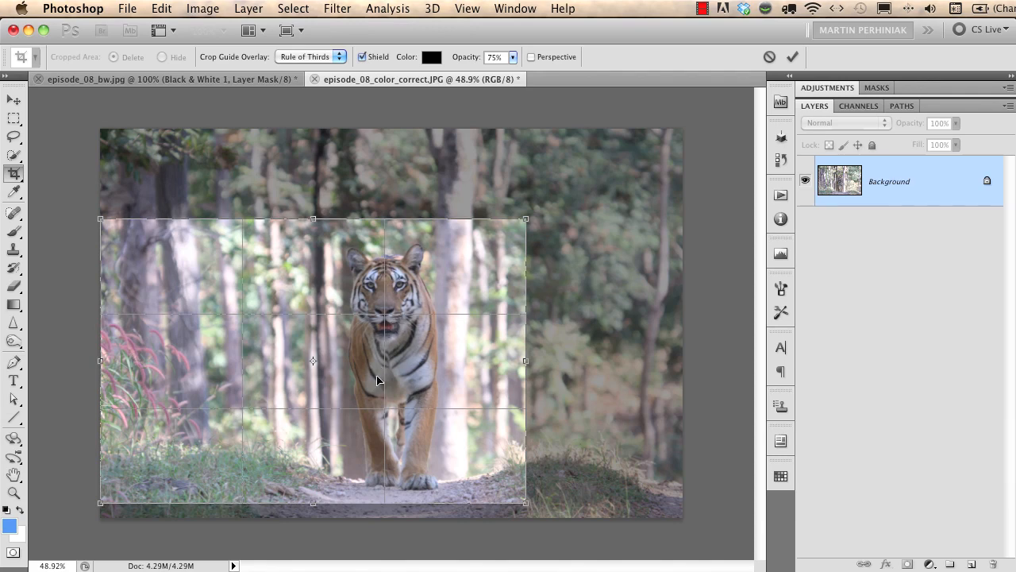
{"action": "key", "text": "Return"}
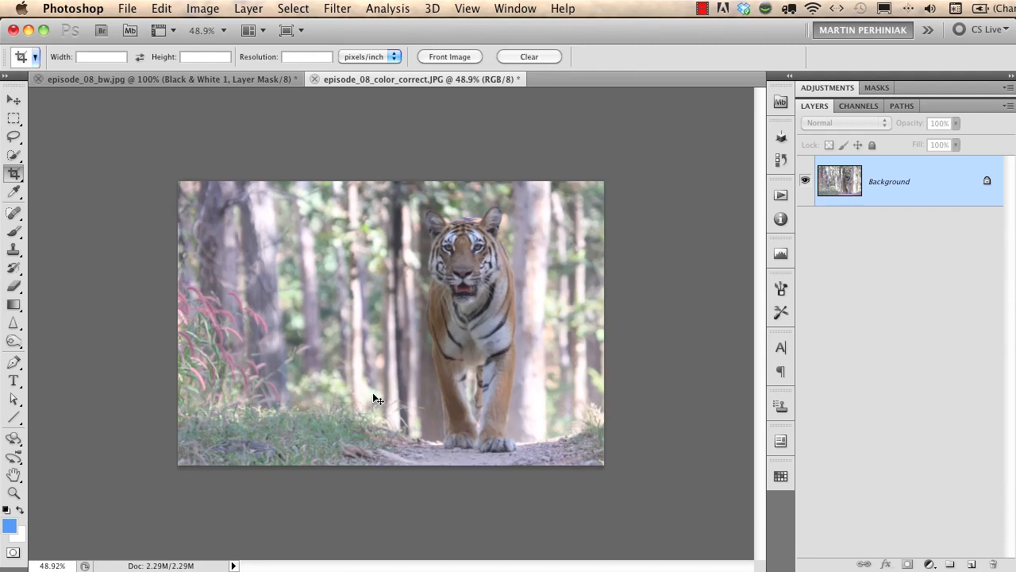
Add a Levels adjustment layer to the tiger photo and raise its RGB black input level to 23.
{"action": "key", "text": "super+0"}
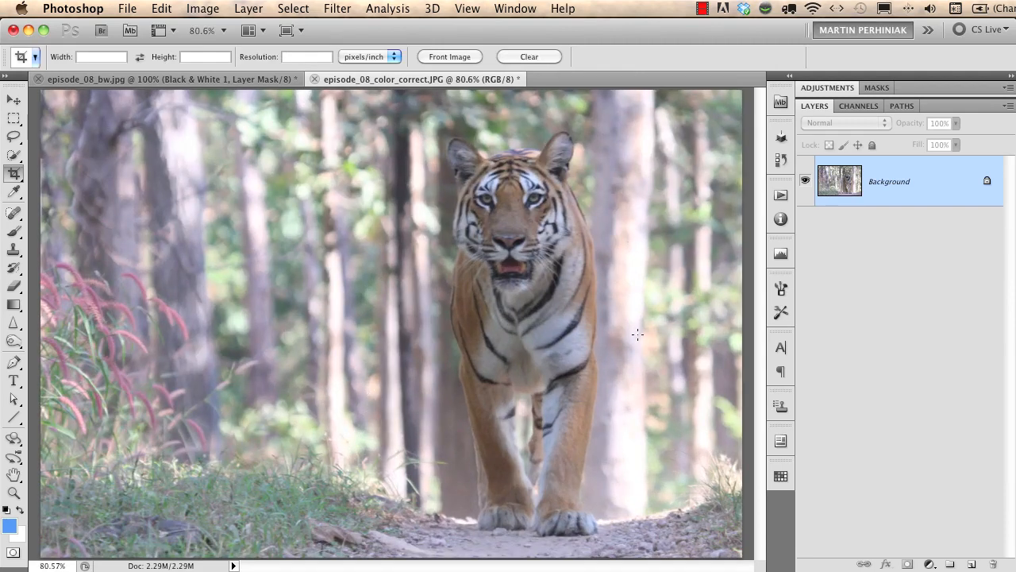
{"action": "left_click", "coordinate": [830, 88]}
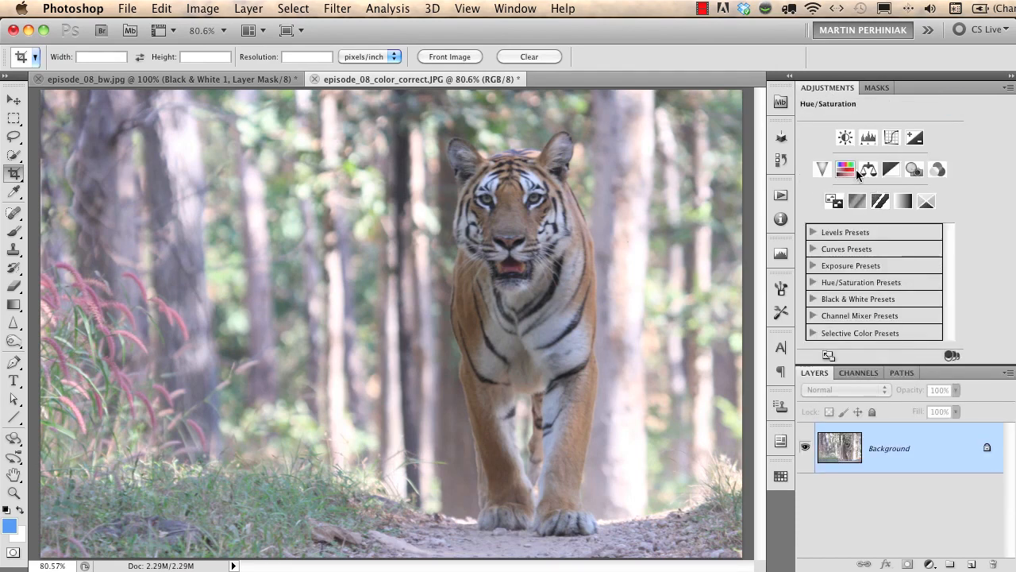
{"action": "left_click", "coordinate": [868, 138]}
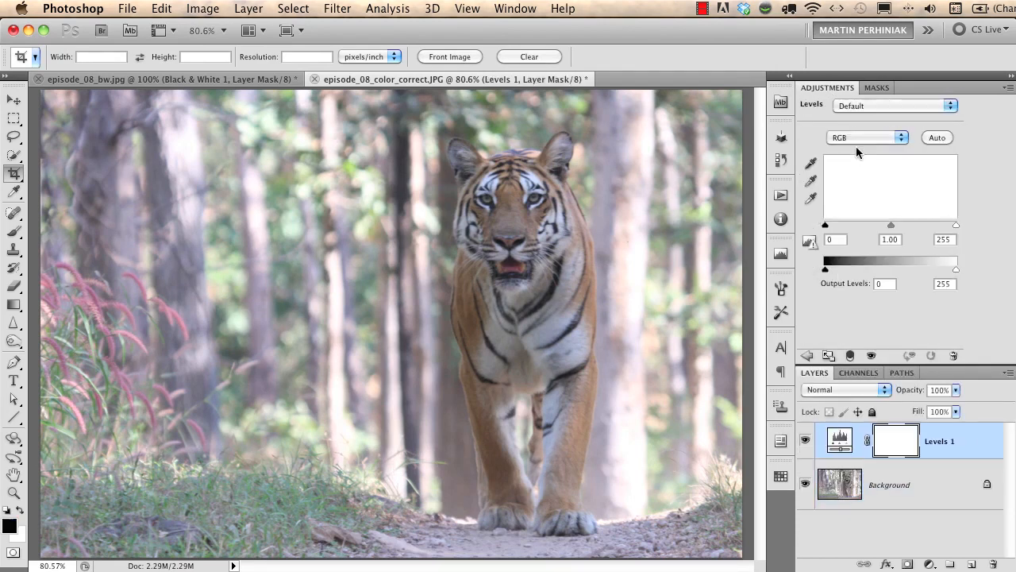
{"action": "left_click_drag", "start_coordinate": [826, 226], "coordinate": [837, 231]}
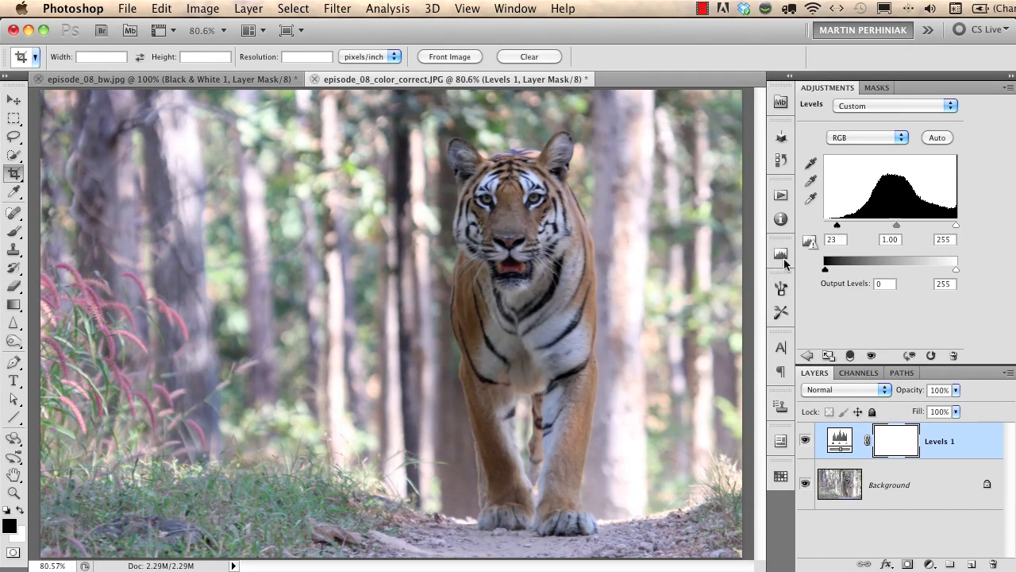
Add a Vibrance adjustment layer above Levels 1 with vibrance at +86.
{"action": "left_click", "coordinate": [807, 355]}
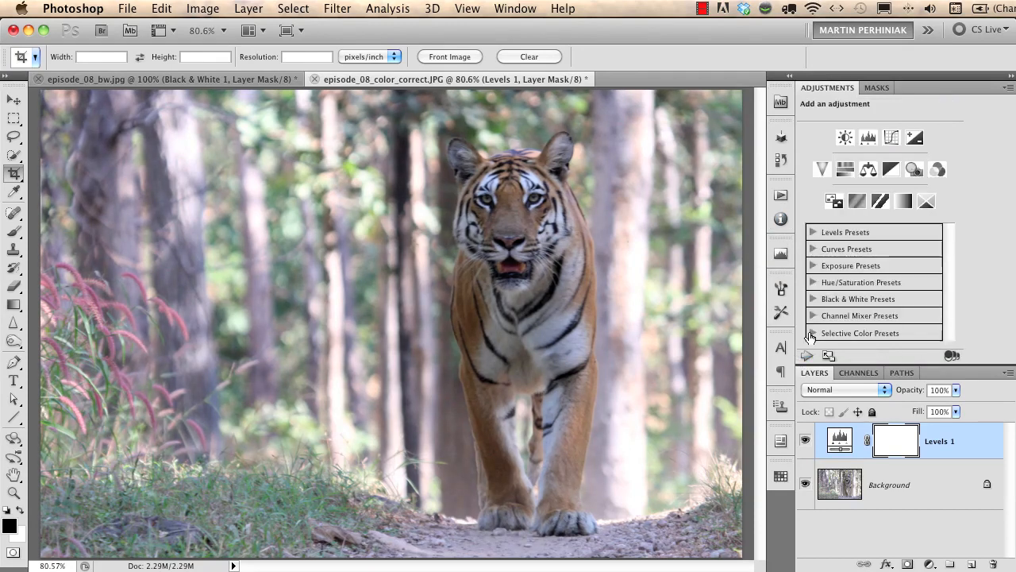
{"action": "left_click", "coordinate": [823, 169]}
{"action": "left_click_drag", "start_coordinate": [881, 150], "coordinate": [945, 148]}
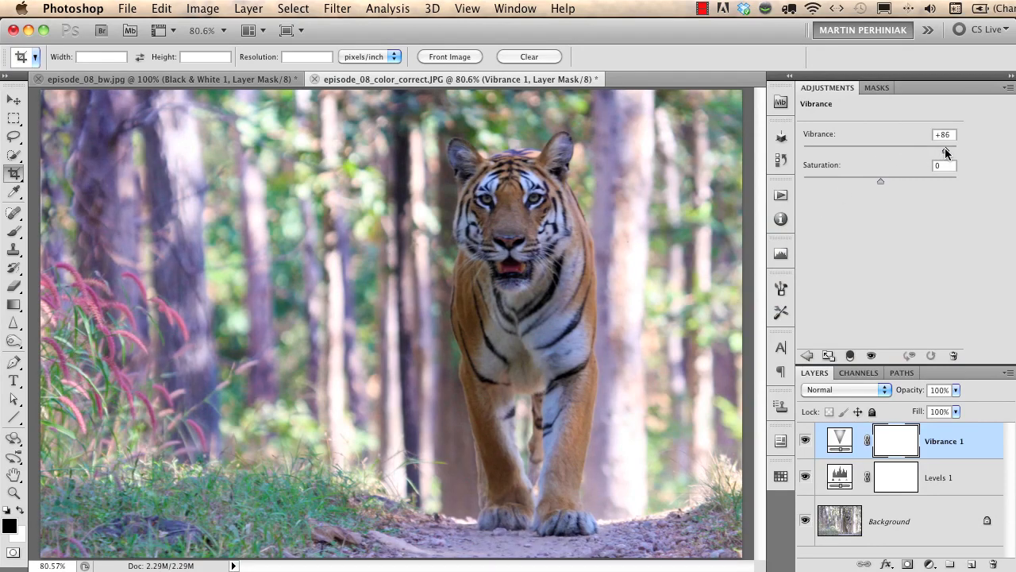
Add a Curves adjustment layer and brighten the RGB midtones with a curve point at input 115, output 142.
{"action": "left_click", "coordinate": [807, 357]}
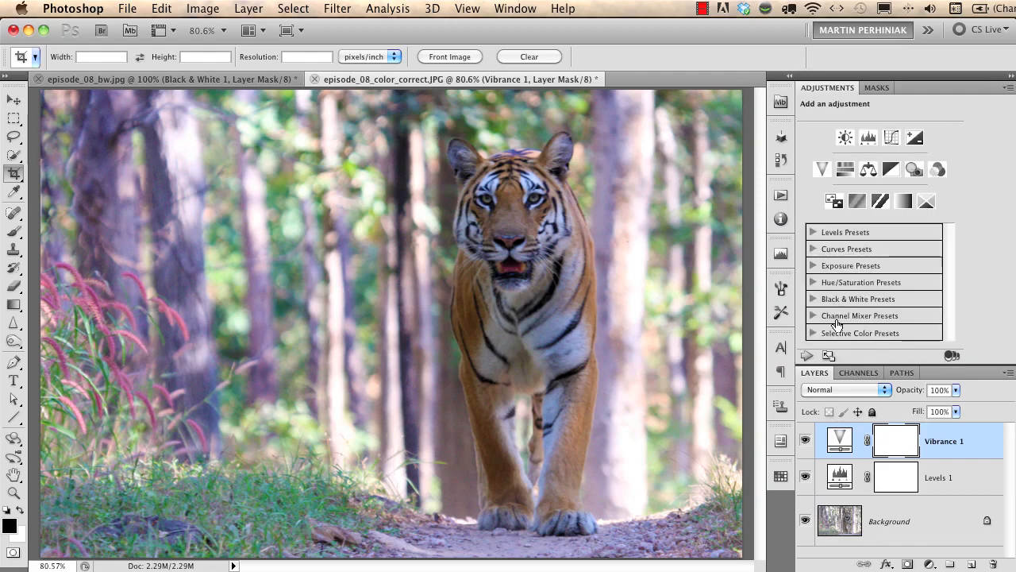
{"action": "left_click", "coordinate": [891, 141]}
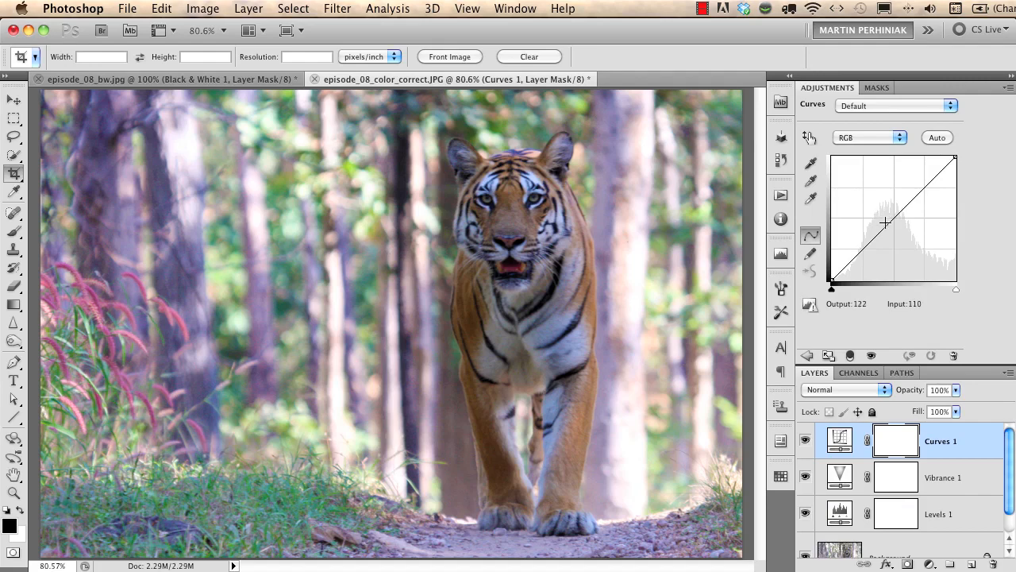
{"action": "left_click_drag", "start_coordinate": [887, 224], "coordinate": [888, 212]}
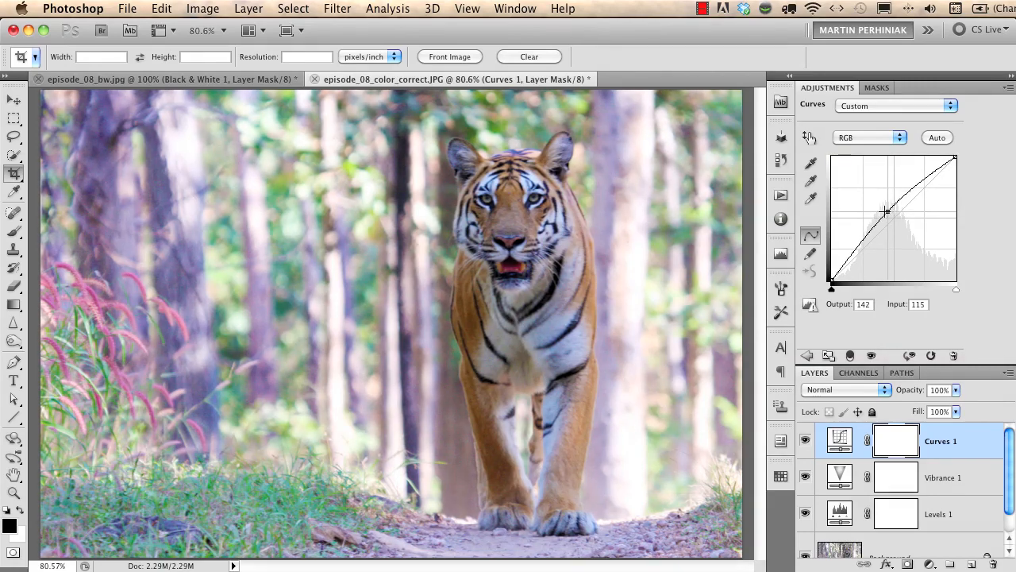
In the Curves adjustment, raise the Red curve at input 118 to output 137 and lower the Blue curve at input 130 to output 100.
{"action": "left_click", "coordinate": [902, 139]}
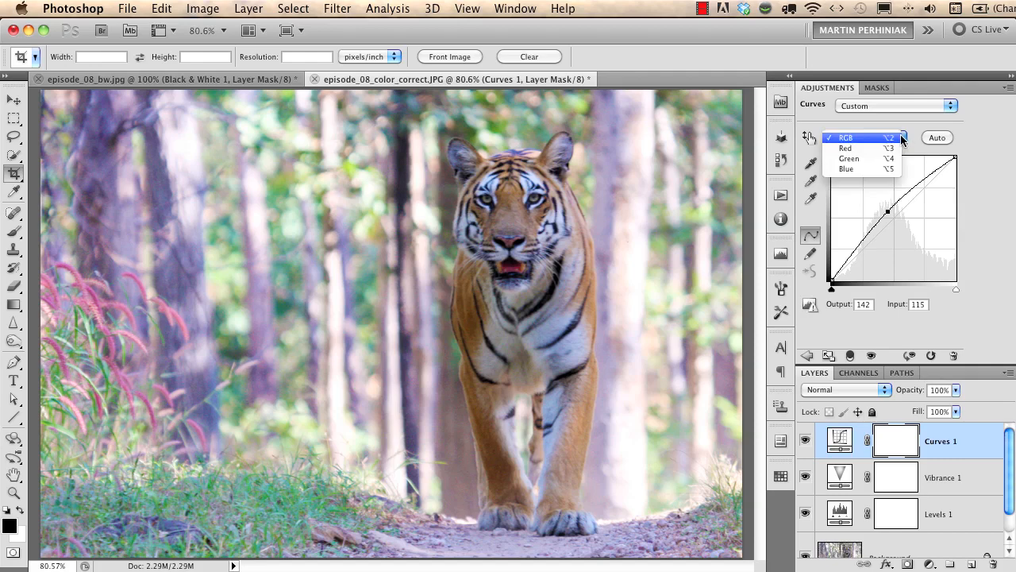
{"action": "left_click", "coordinate": [859, 146]}
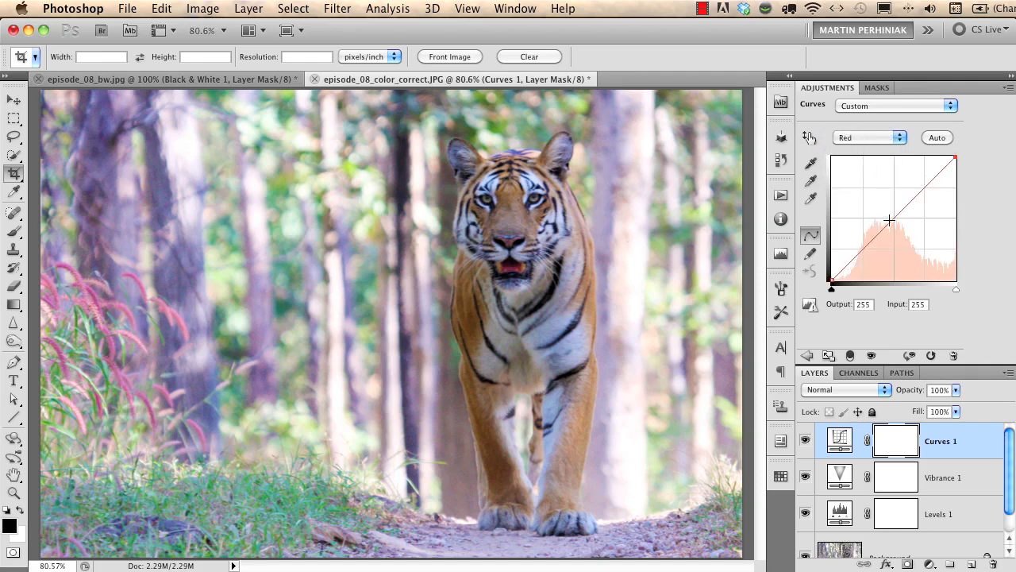
{"action": "left_click_drag", "start_coordinate": [891, 221], "coordinate": [890, 213]}
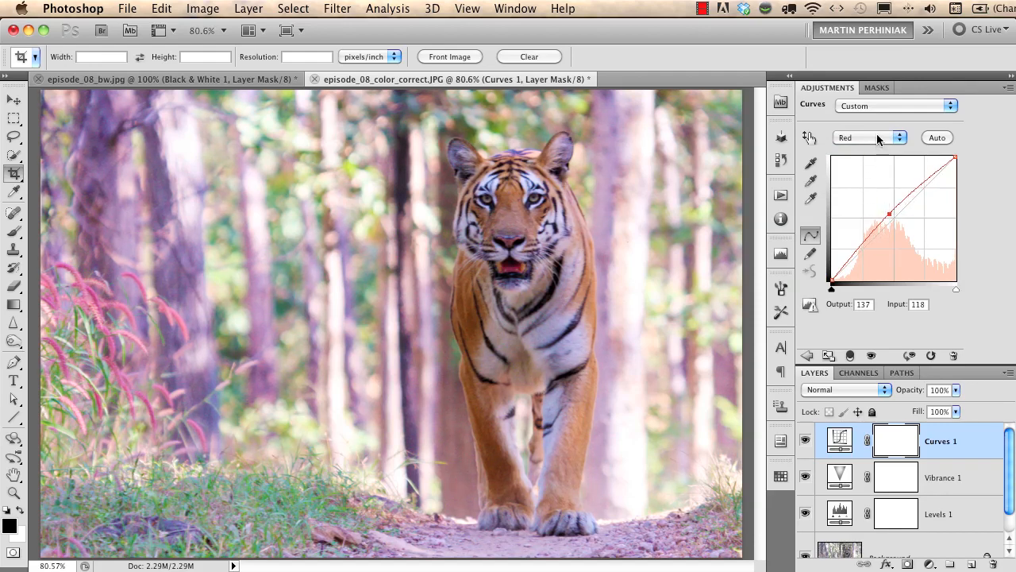
{"action": "left_click", "coordinate": [893, 136]}
{"action": "left_click", "coordinate": [862, 160]}
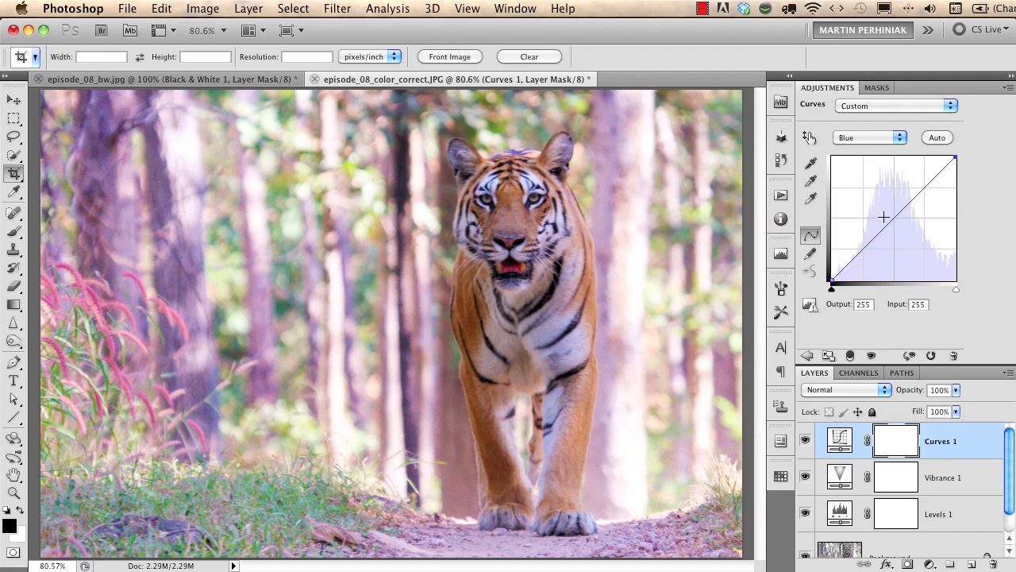
{"action": "left_click_drag", "start_coordinate": [893, 222], "coordinate": [895, 231]}
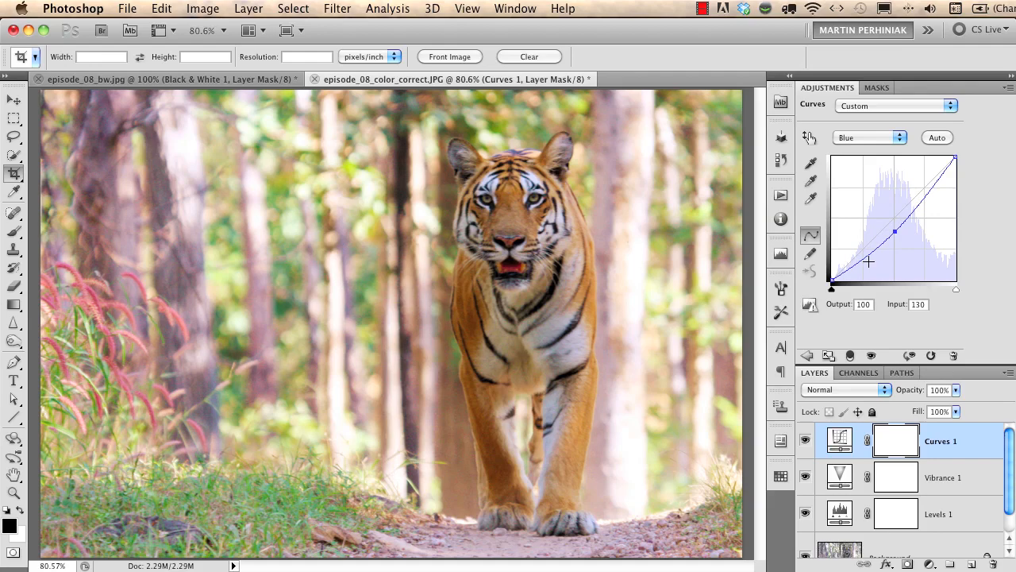
Compare the original tiger Background alone with the photo showing all adjustment layers.
{"action": "double_click", "coordinate": [826, 87]}
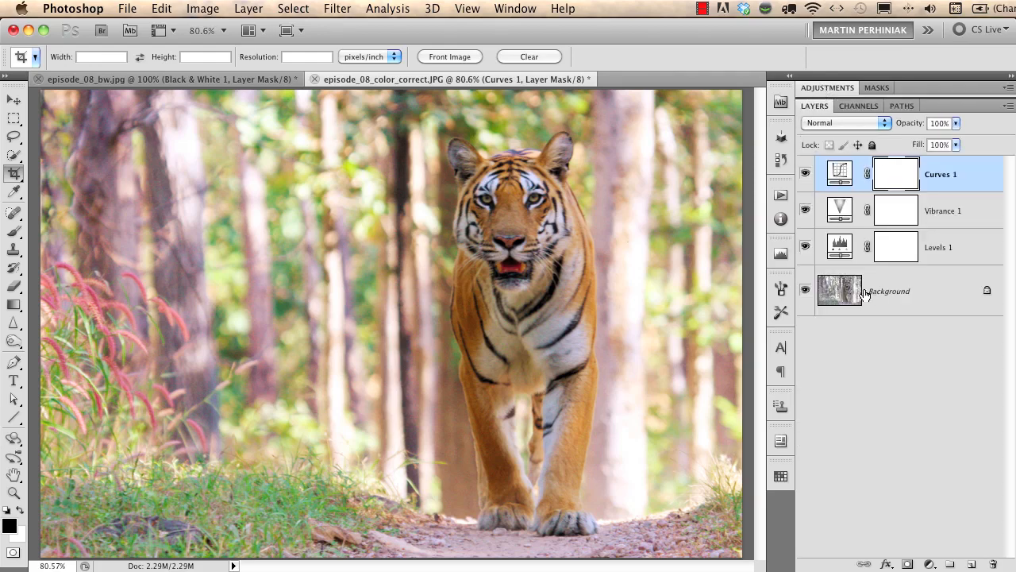
{"action": "left_click", "coordinate": [806, 292], "text": "alt"}
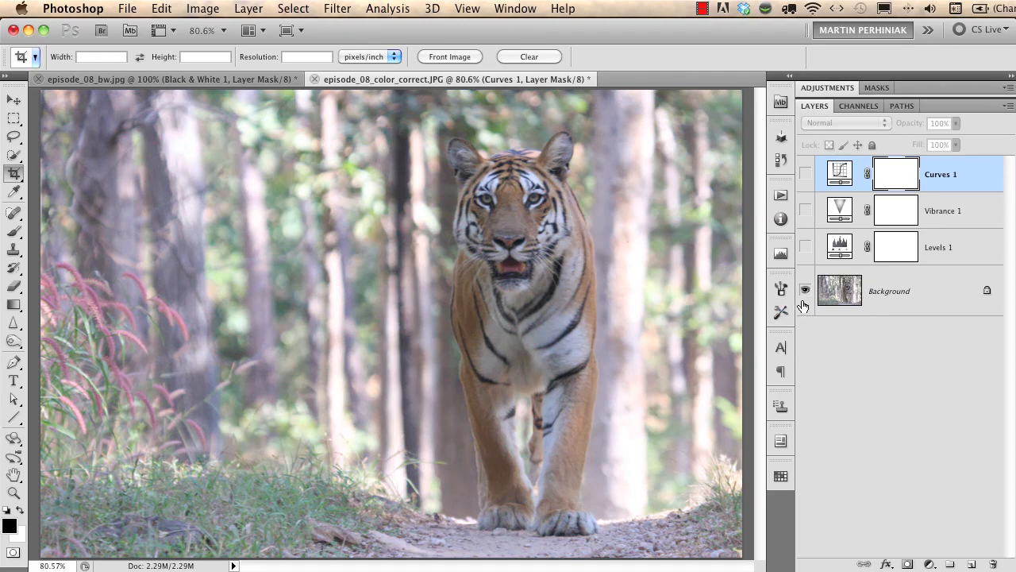
{"action": "left_click", "coordinate": [806, 292], "text": "alt"}
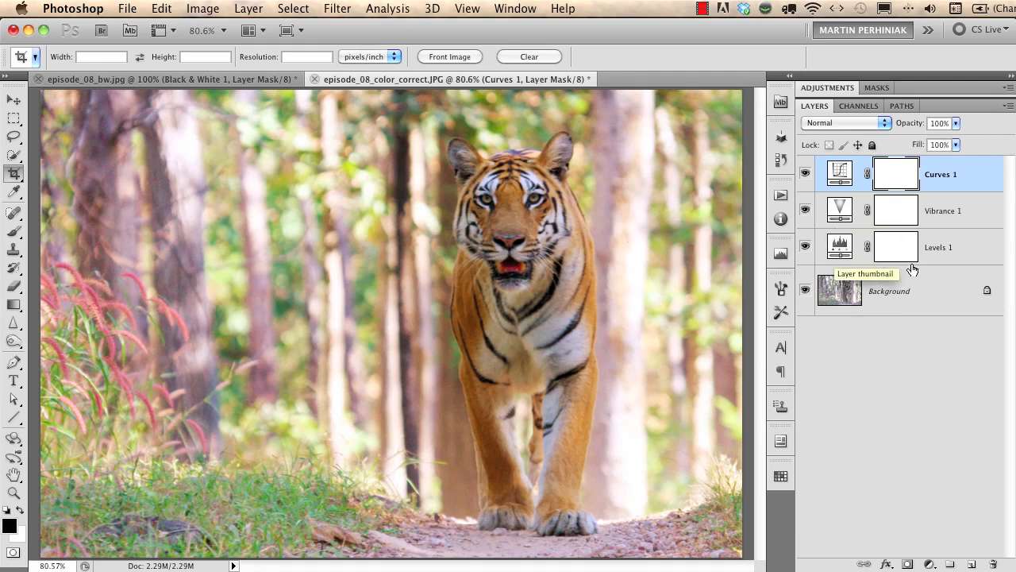
Reduce the Vibrance 1 layer's vibrance to +51 and raise the Levels 1 layer's black input level to about 36.
{"action": "left_click", "coordinate": [939, 209]}
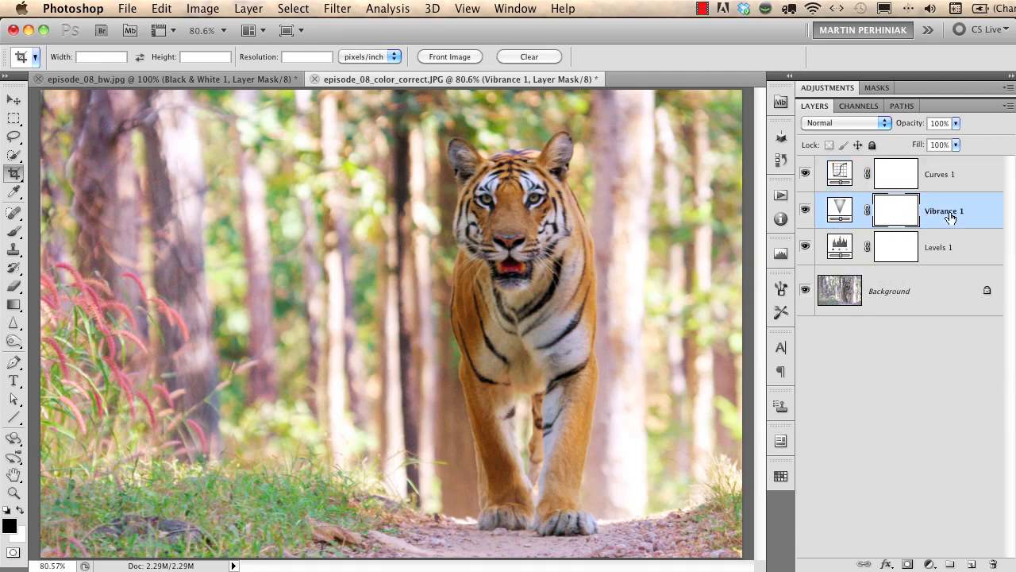
{"action": "left_click", "coordinate": [840, 211]}
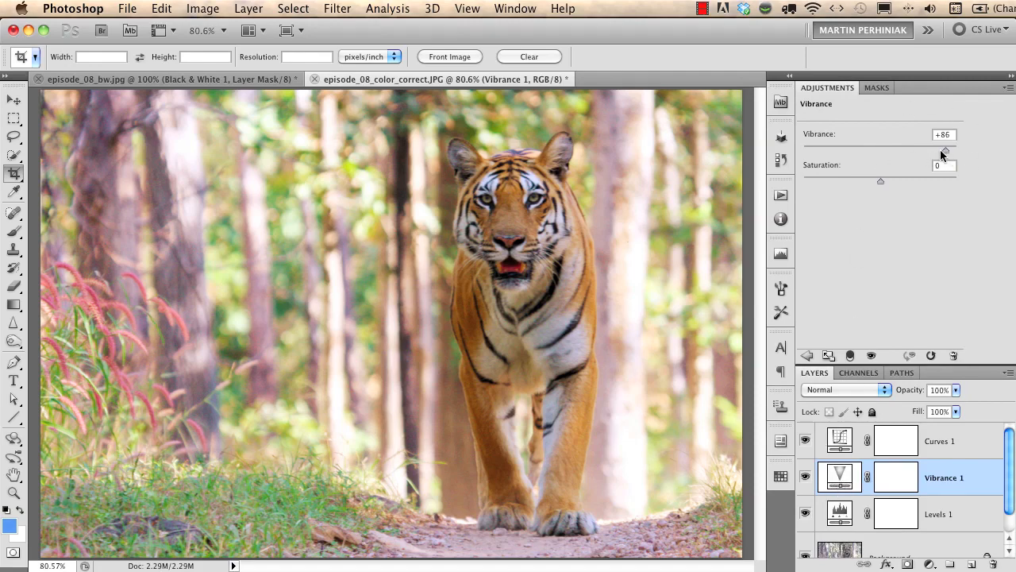
{"action": "left_click_drag", "start_coordinate": [945, 149], "coordinate": [940, 149]}
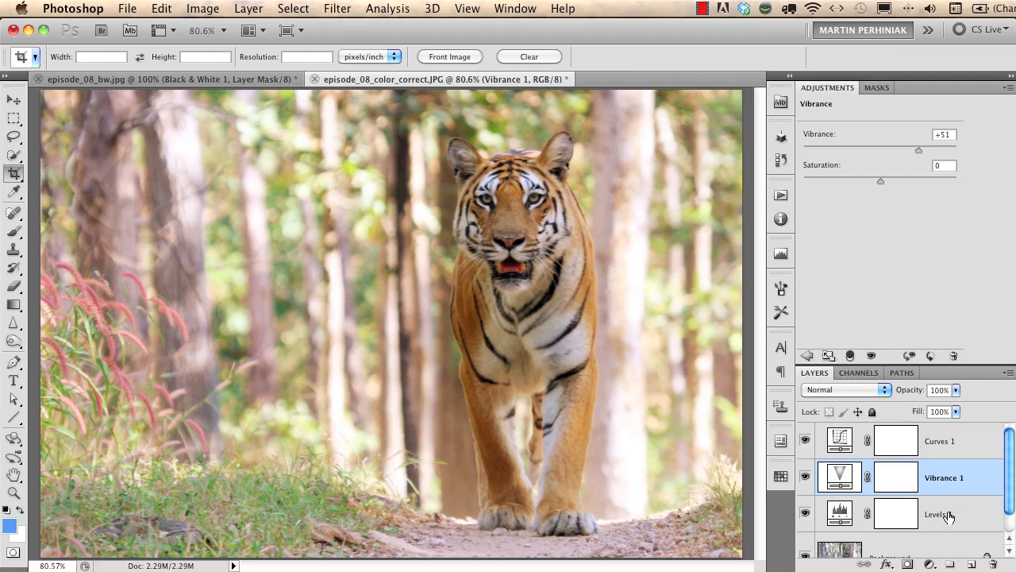
{"action": "left_click", "coordinate": [983, 515]}
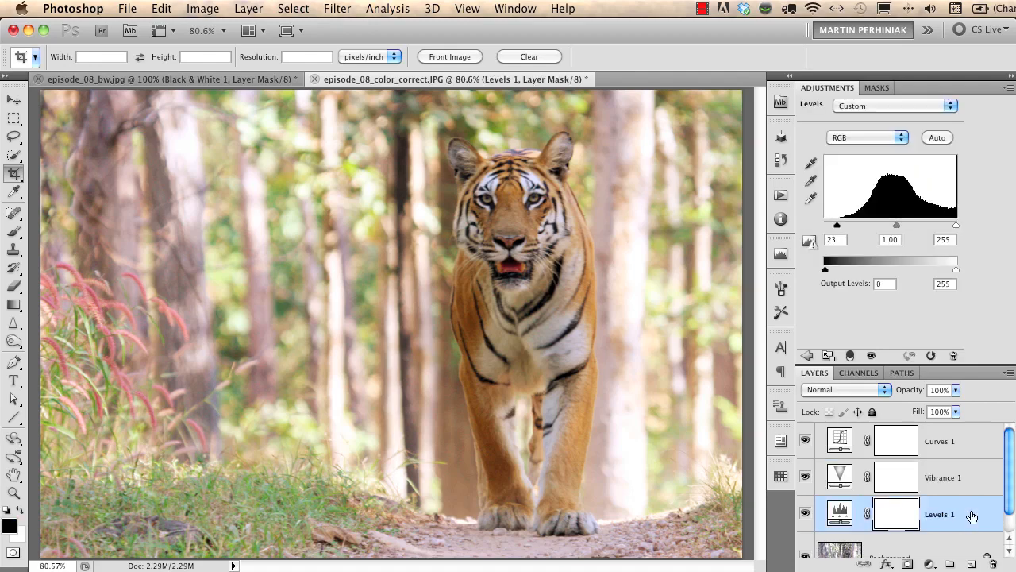
{"action": "left_click_drag", "start_coordinate": [839, 231], "coordinate": [845, 231]}
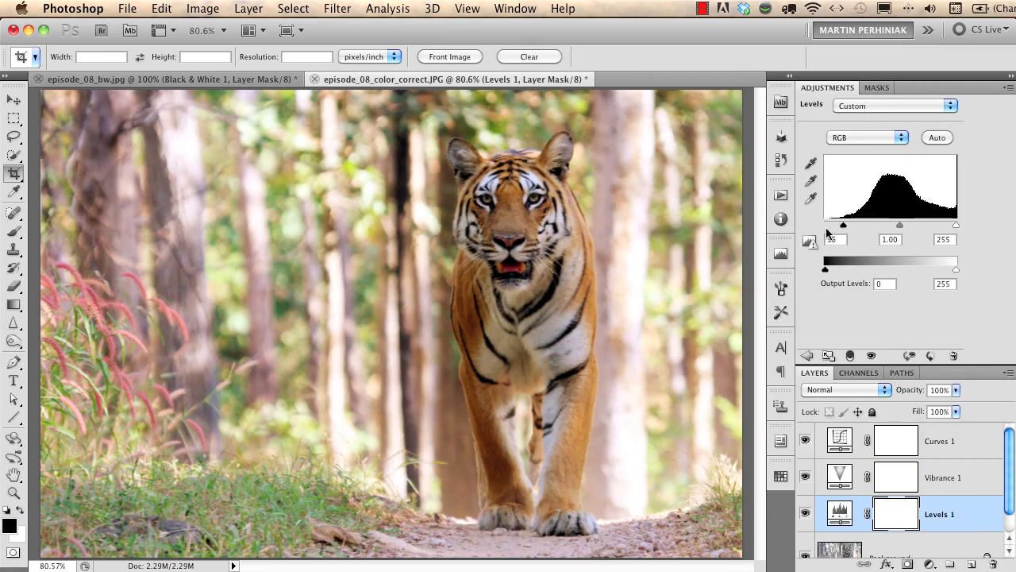